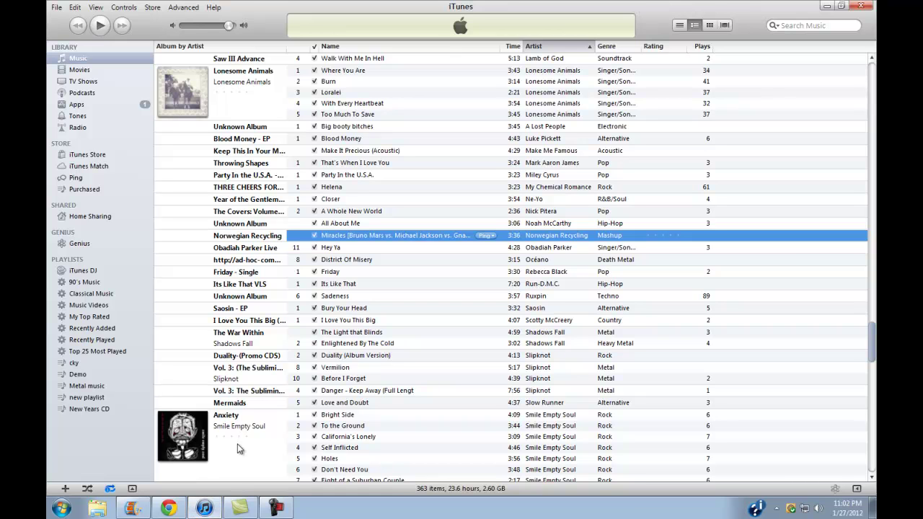
Step: Create an AAC version of the song "All About Me" in the music library
{"action": "left_click", "coordinate": [354, 224]}
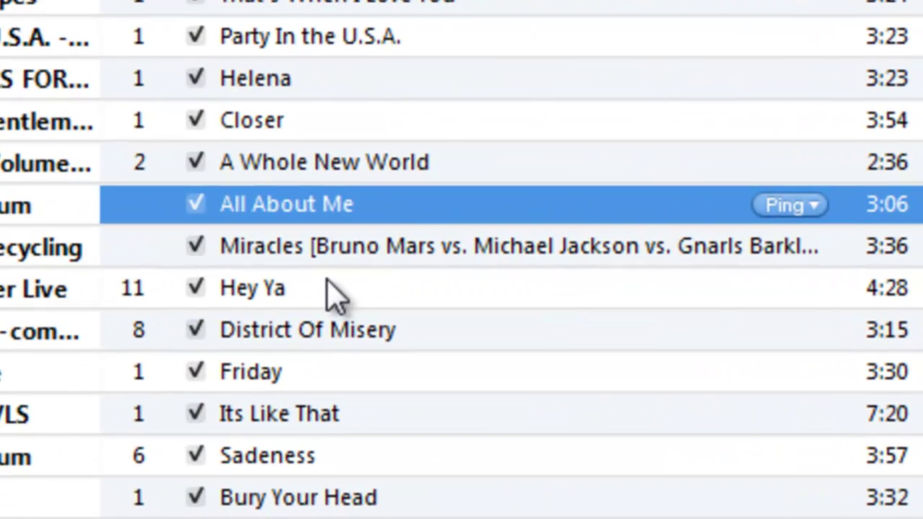
{"action": "right_click", "coordinate": [394, 211]}
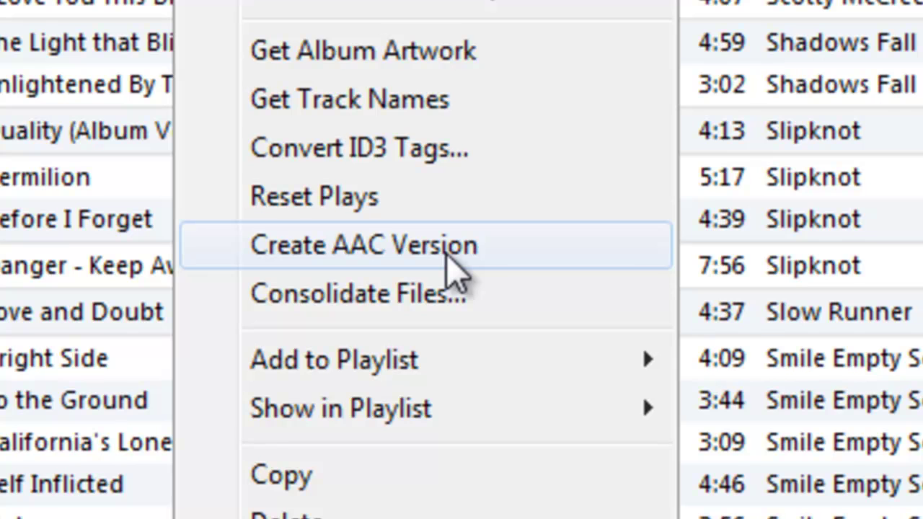
{"action": "left_click", "coordinate": [445, 255]}
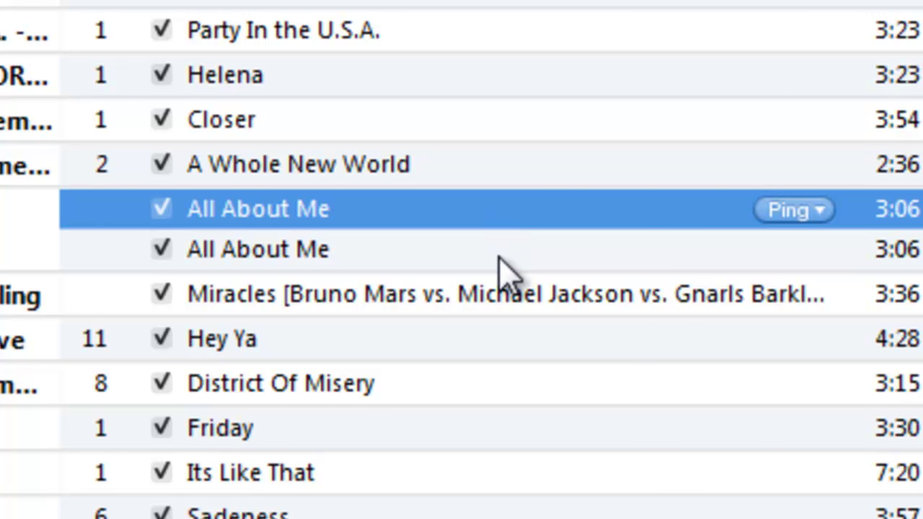
Step: Set the second "All About Me" track's start time to 0:20 and stop time to :50 in its playback options
{"action": "left_click", "coordinate": [371, 247]}
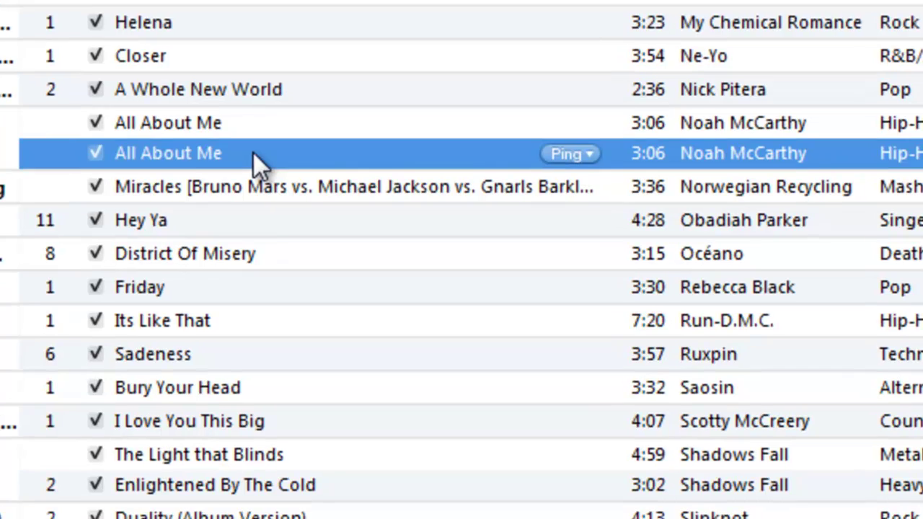
{"action": "right_click", "coordinate": [256, 160]}
{"action": "left_click", "coordinate": [394, 357]}
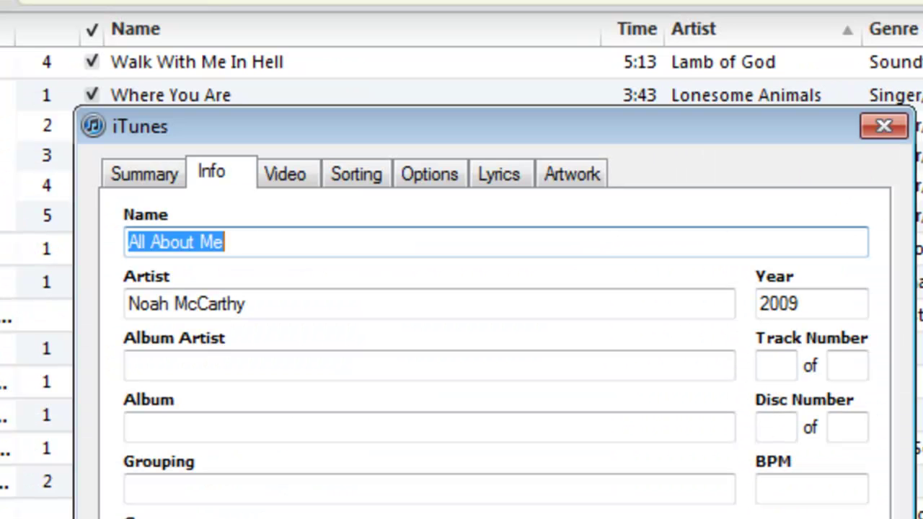
{"action": "left_click", "coordinate": [425, 180]}
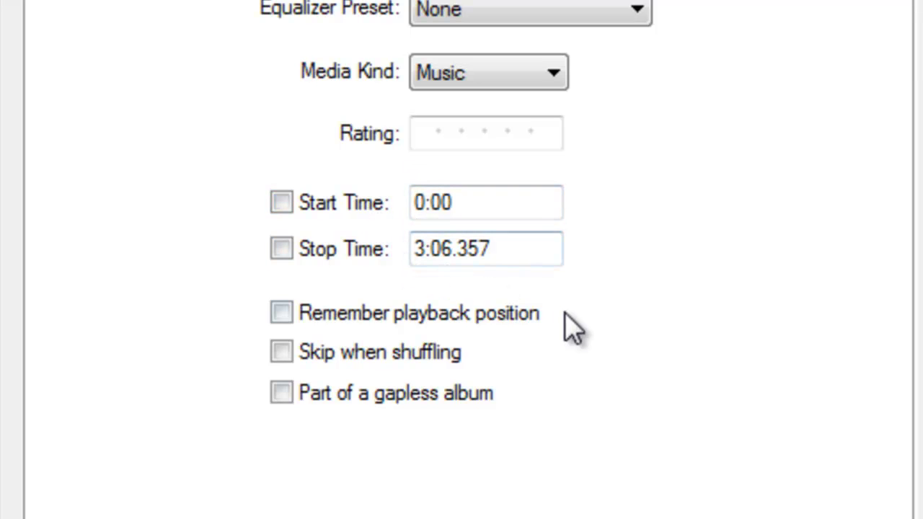
{"action": "left_click", "coordinate": [461, 209]}
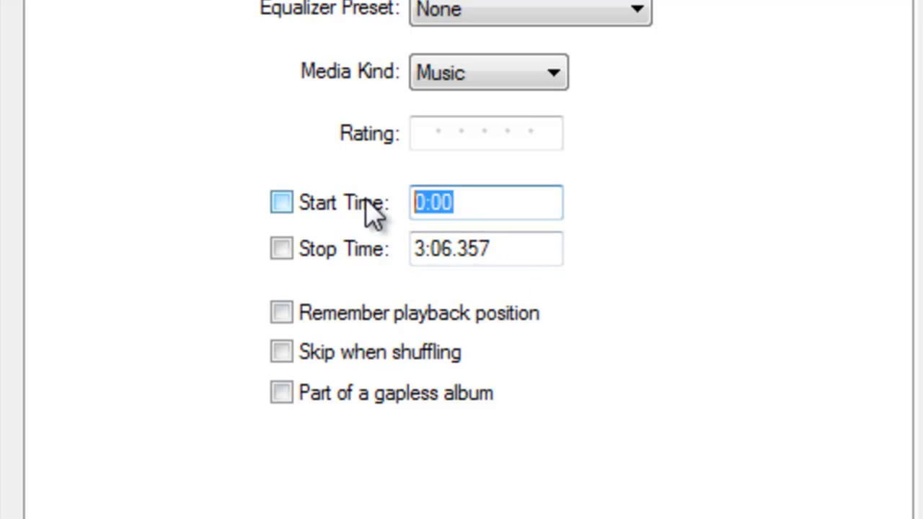
{"action": "type", "text": "0:20"}
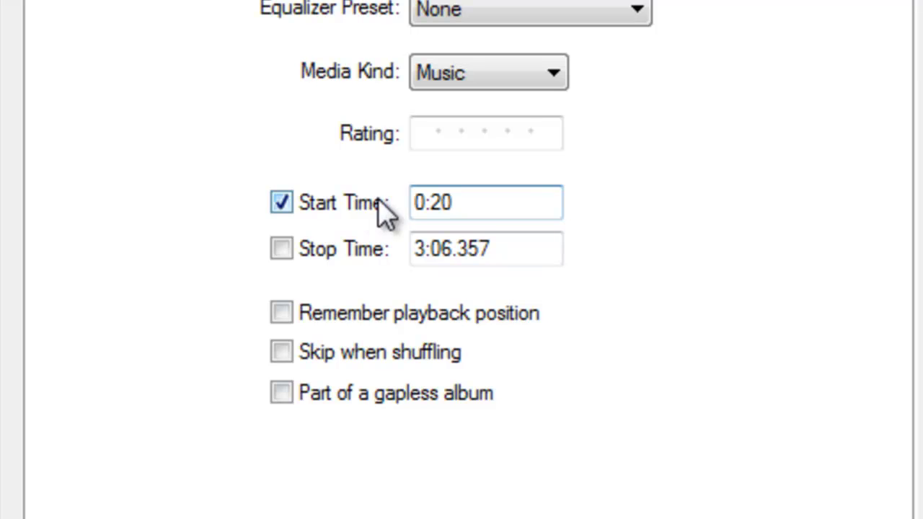
{"action": "left_click", "coordinate": [513, 249]}
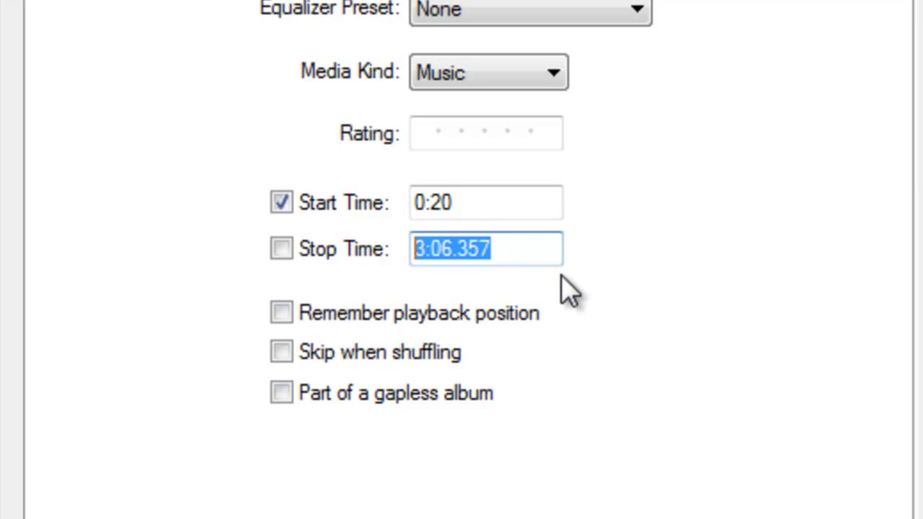
{"action": "type", "text": ":50"}
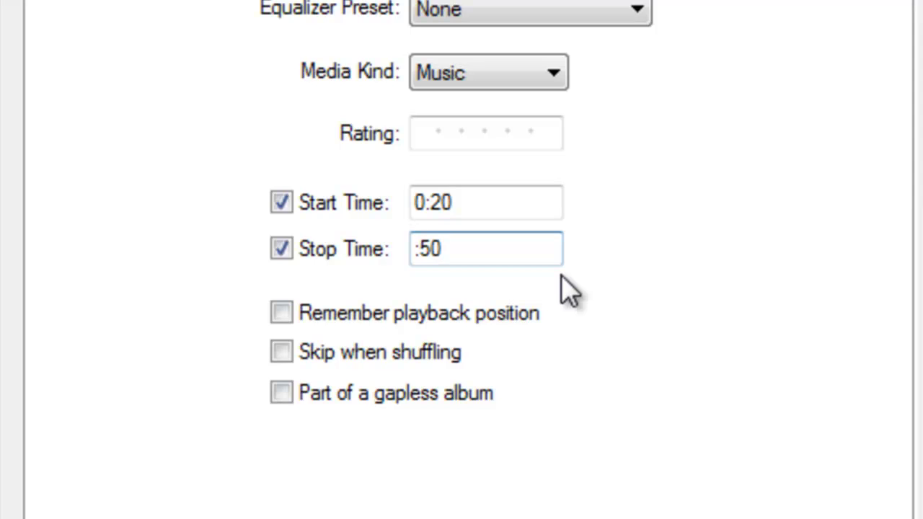
{"action": "left_click", "coordinate": [447, 195]}
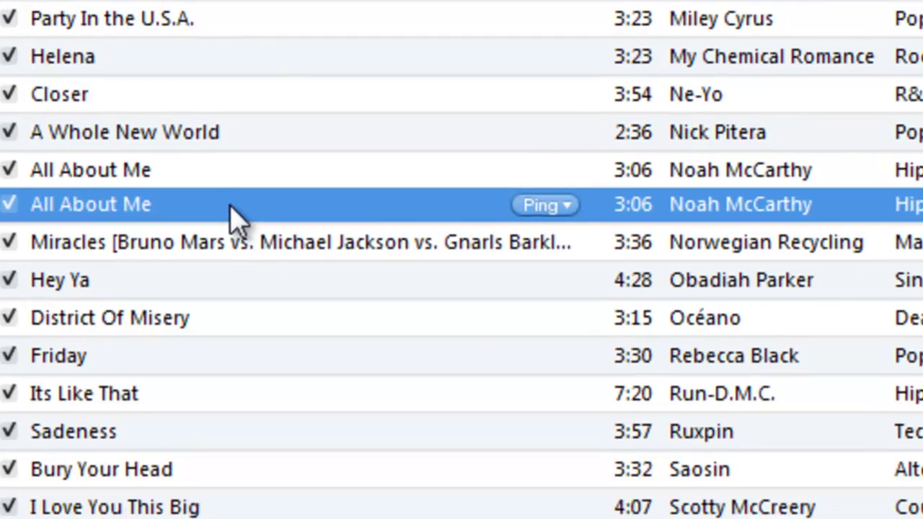
Step: Create an AAC version of the trimmed "All About Me" track and show the new 0:30 clip in Windows Explorer
{"action": "right_click", "coordinate": [240, 276]}
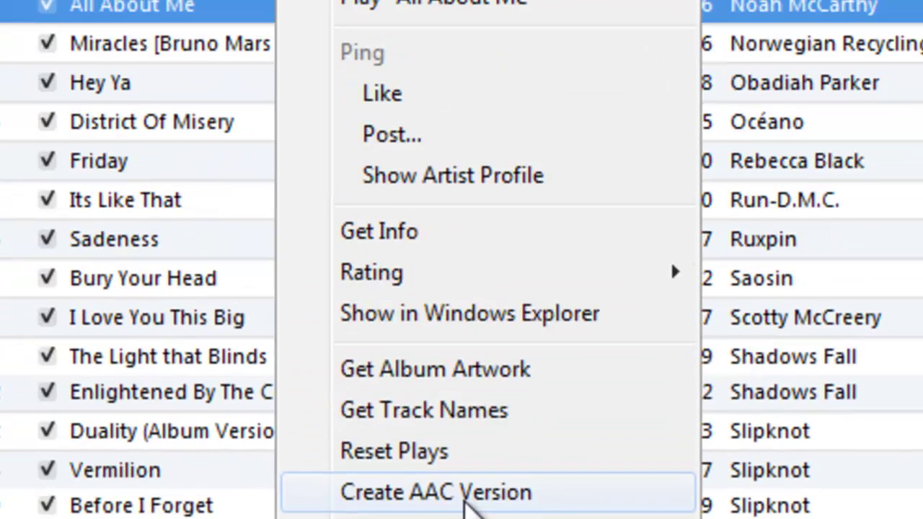
{"action": "left_click", "coordinate": [408, 247]}
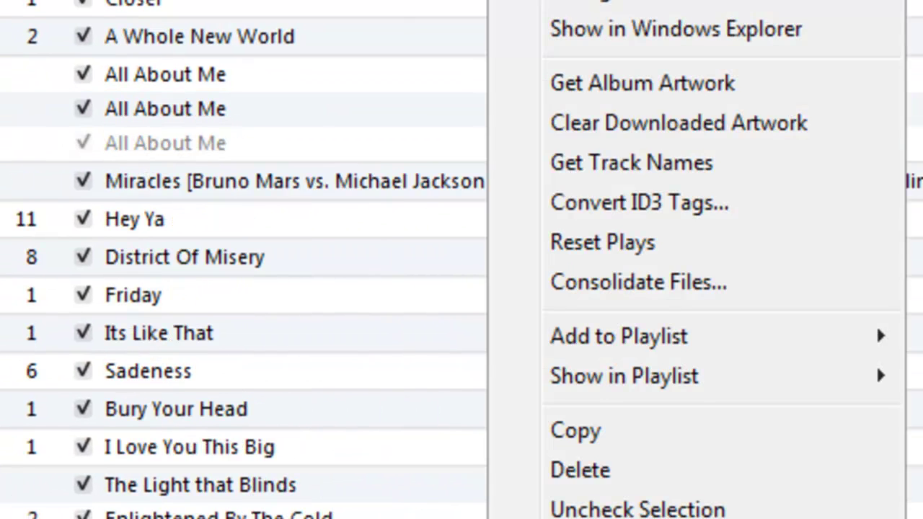
{"action": "left_click", "coordinate": [278, 148]}
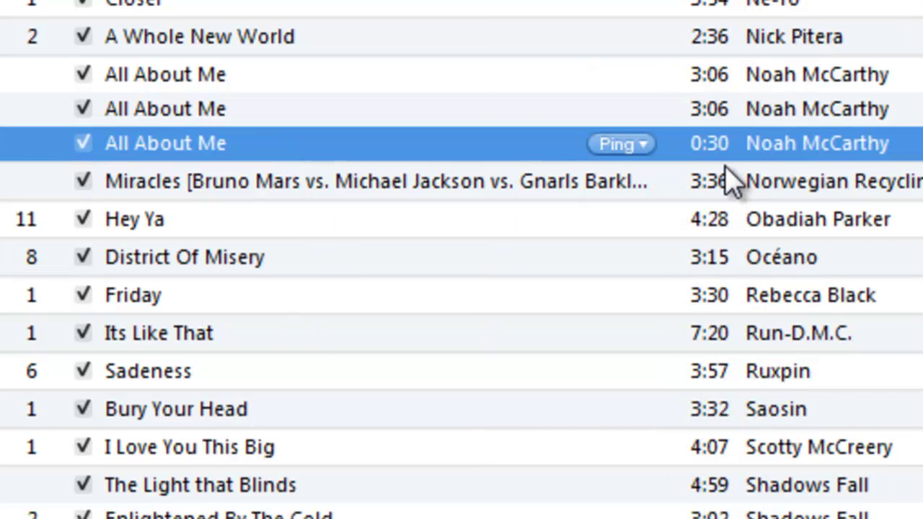
{"action": "right_click", "coordinate": [131, 152]}
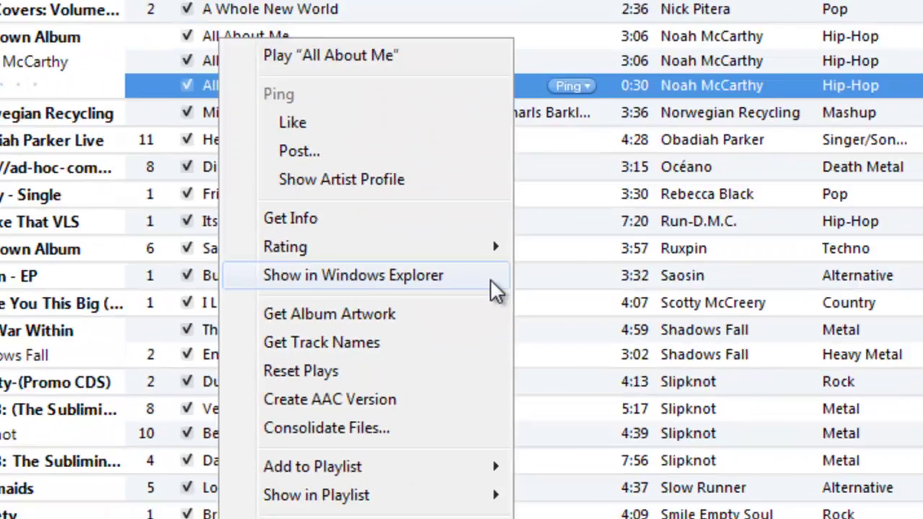
{"action": "left_click", "coordinate": [600, 226]}
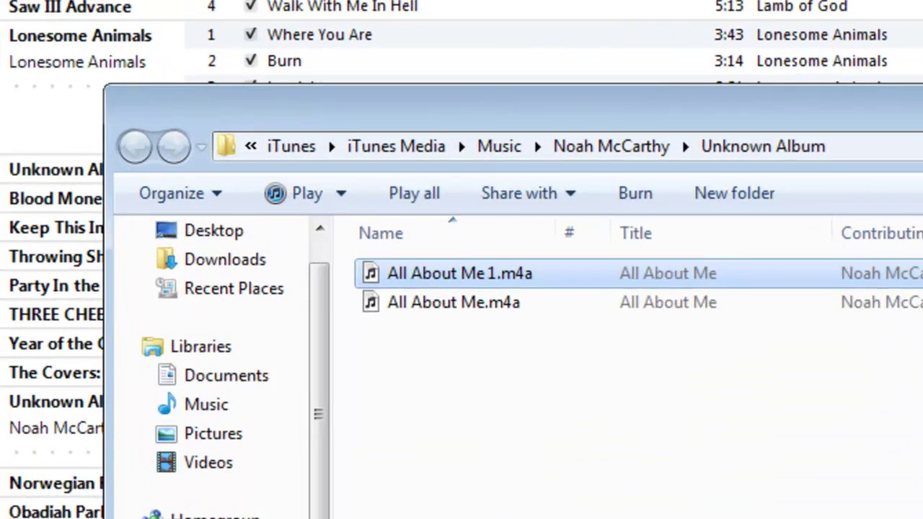
Step: Check the "Hide extensions for known file types" setting in the advanced view settings of Folder Options
{"action": "key", "text": "alt"}
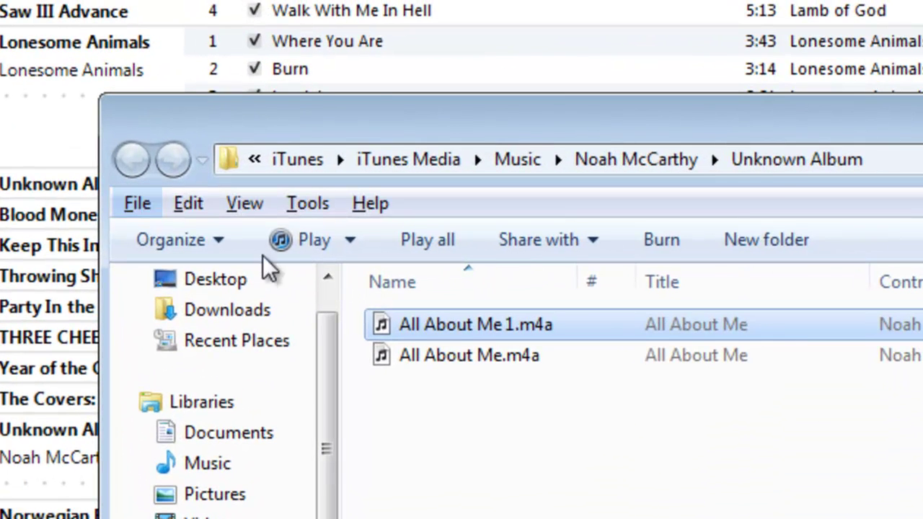
{"action": "left_click", "coordinate": [317, 205]}
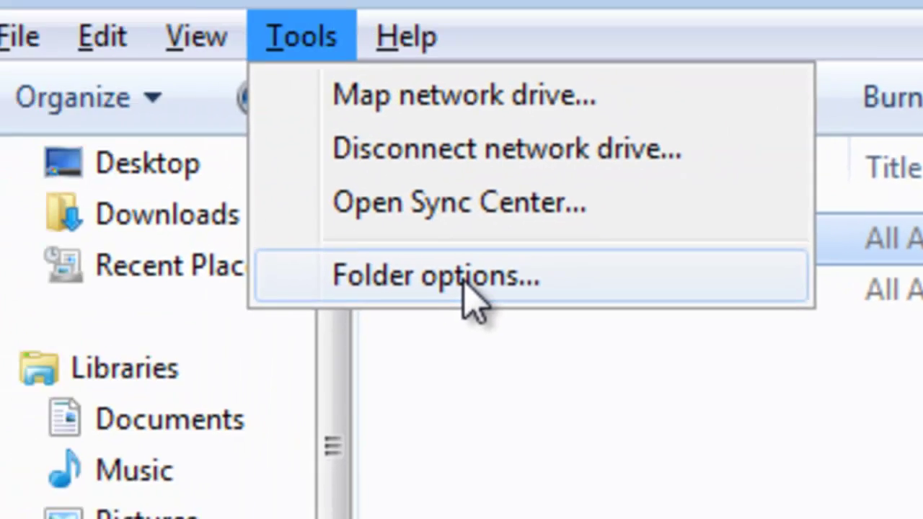
{"action": "left_click", "coordinate": [356, 235]}
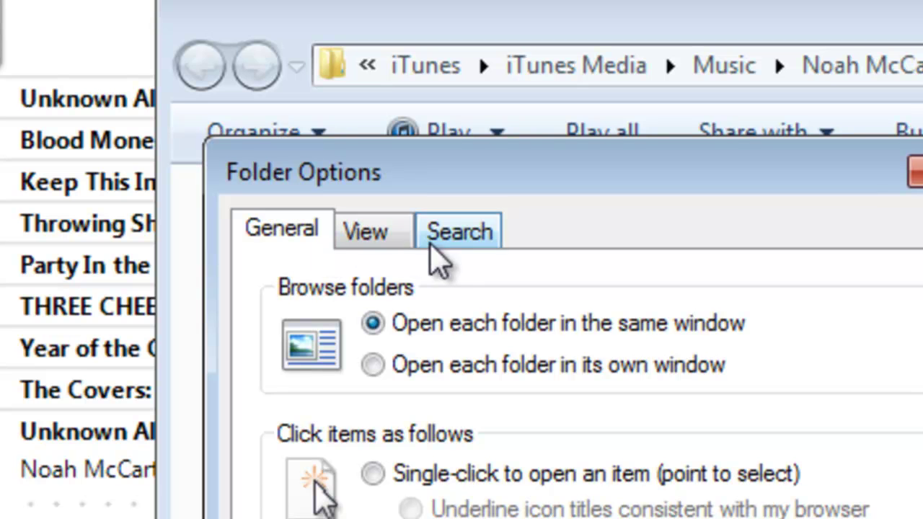
{"action": "left_click", "coordinate": [389, 250]}
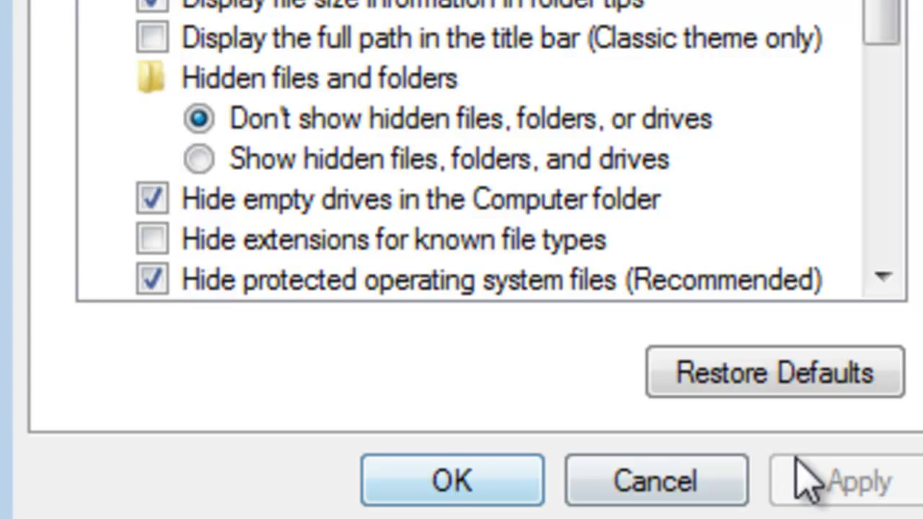
{"action": "left_click", "coordinate": [497, 497]}
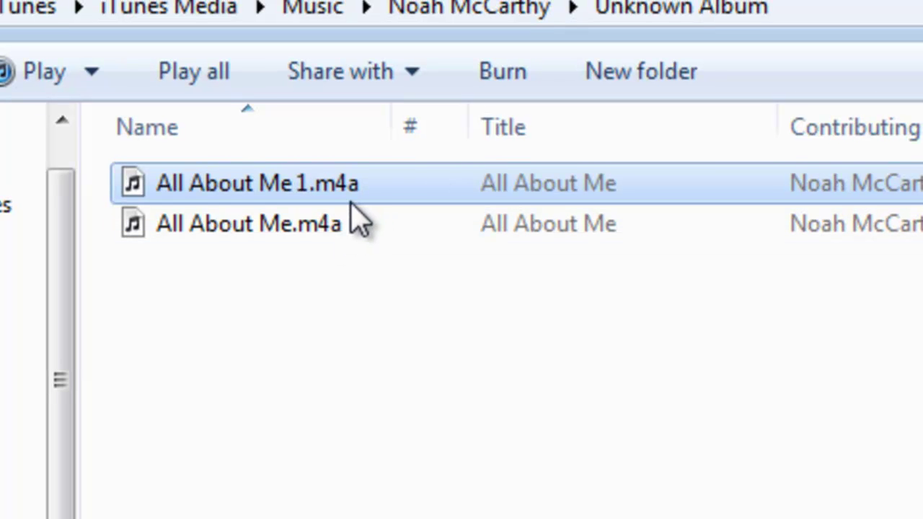
Step: Rename "All About Me 1.m4a" to "All About Me 1.m4r" through its file properties, accepting the extension change
{"action": "right_click", "coordinate": [253, 187]}
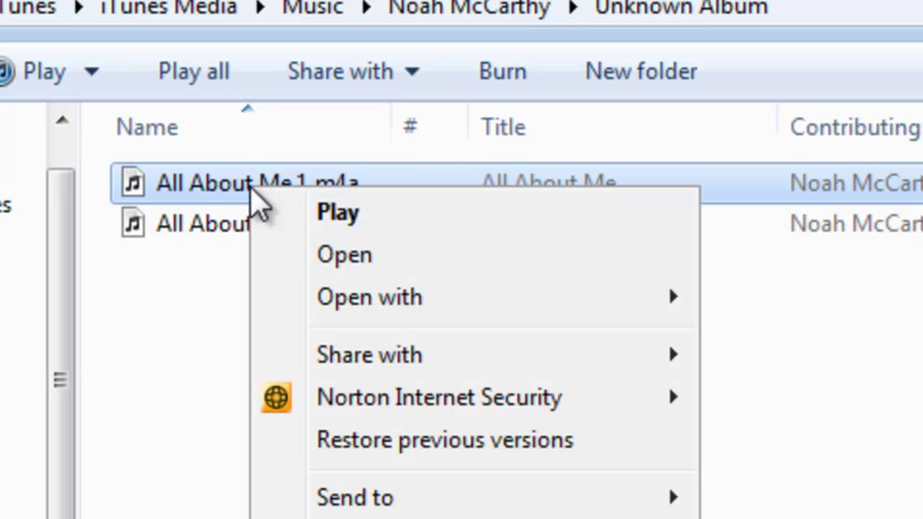
{"action": "left_click", "coordinate": [456, 267]}
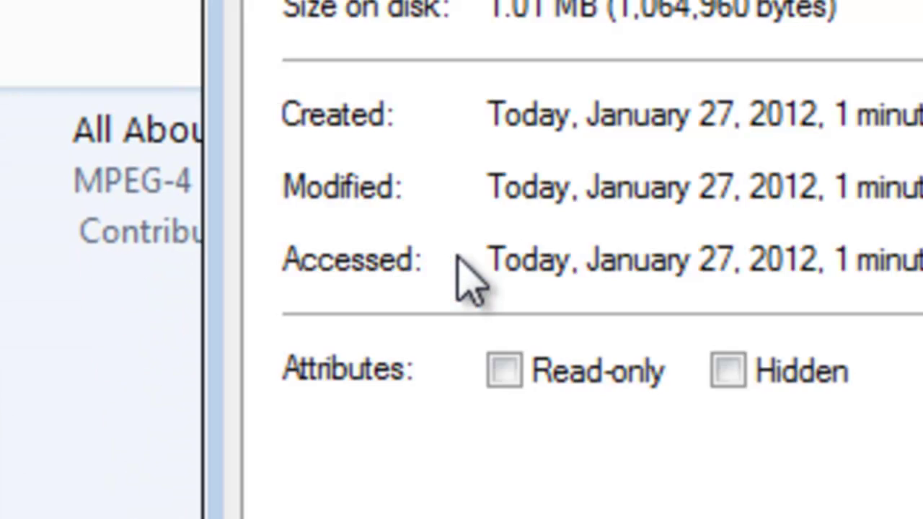
{"action": "left_click", "coordinate": [495, 240]}
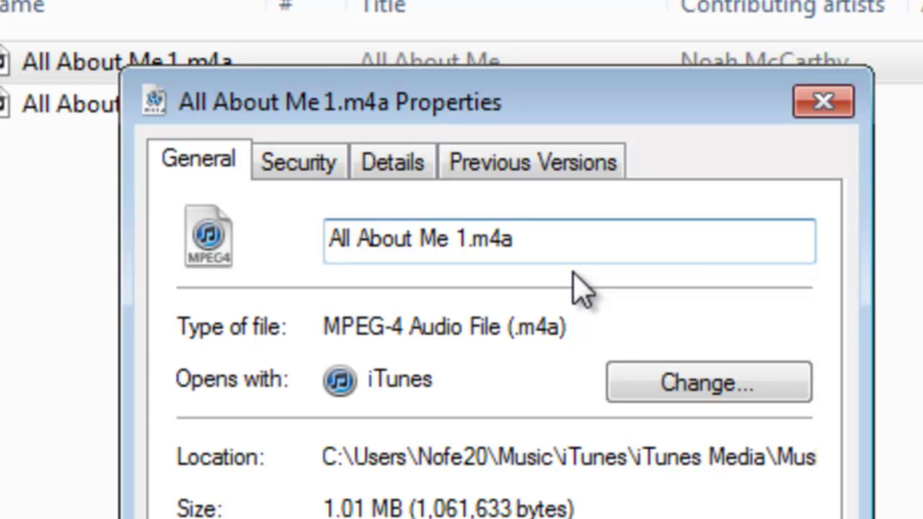
{"action": "key", "text": "BackSpace"}
{"action": "type", "text": "r"}
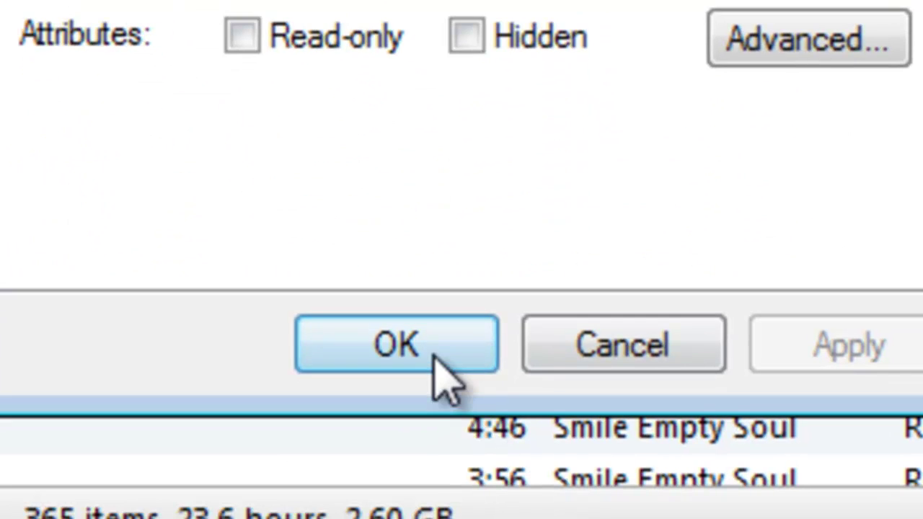
{"action": "key", "text": "Return"}
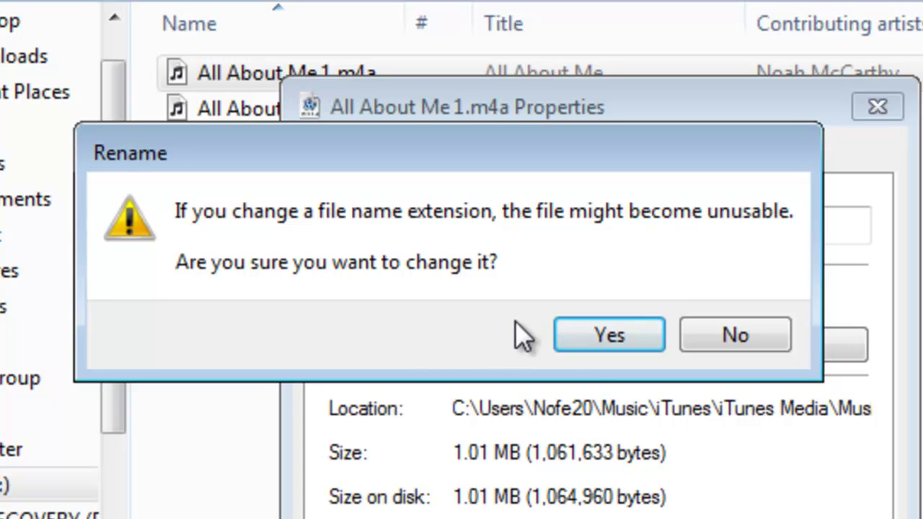
{"action": "left_click", "coordinate": [584, 340]}
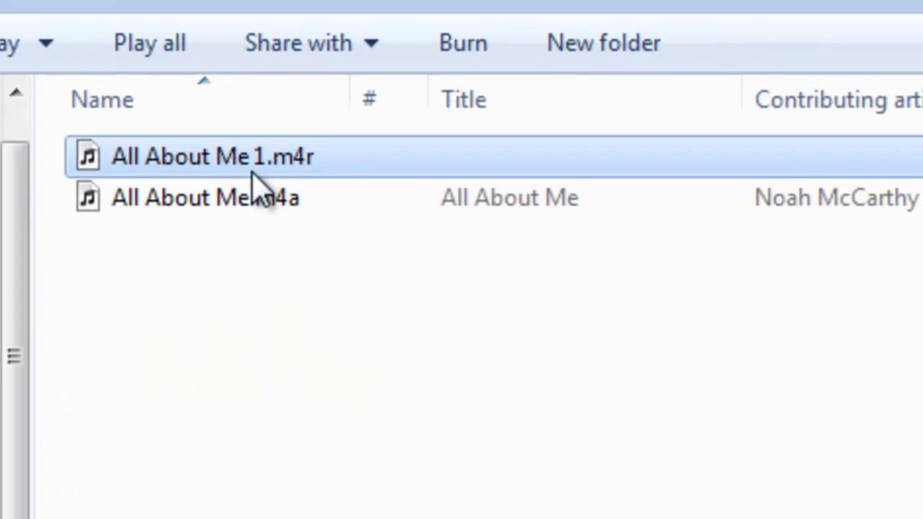
Step: Open "All About Me 1.m4r" in iTunes and select "All About Me" in the Tones library
{"action": "double_click", "coordinate": [368, 176]}
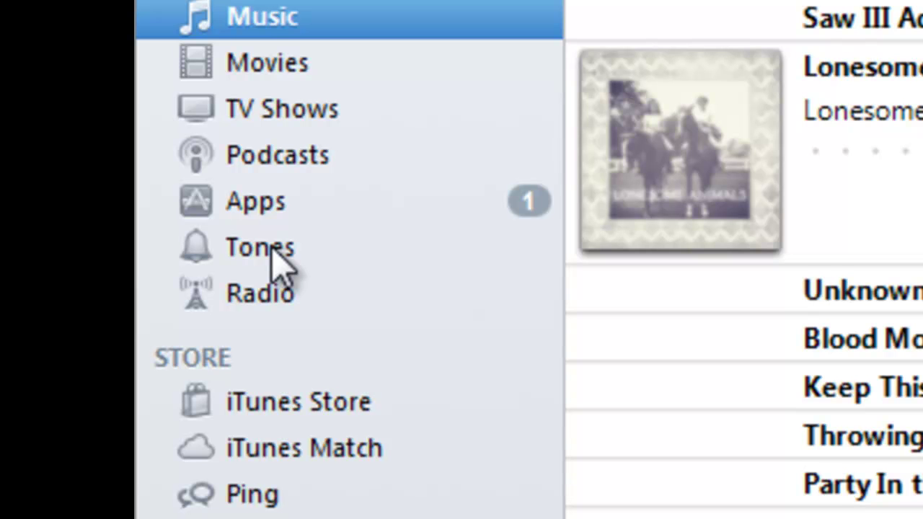
{"action": "left_click", "coordinate": [272, 252]}
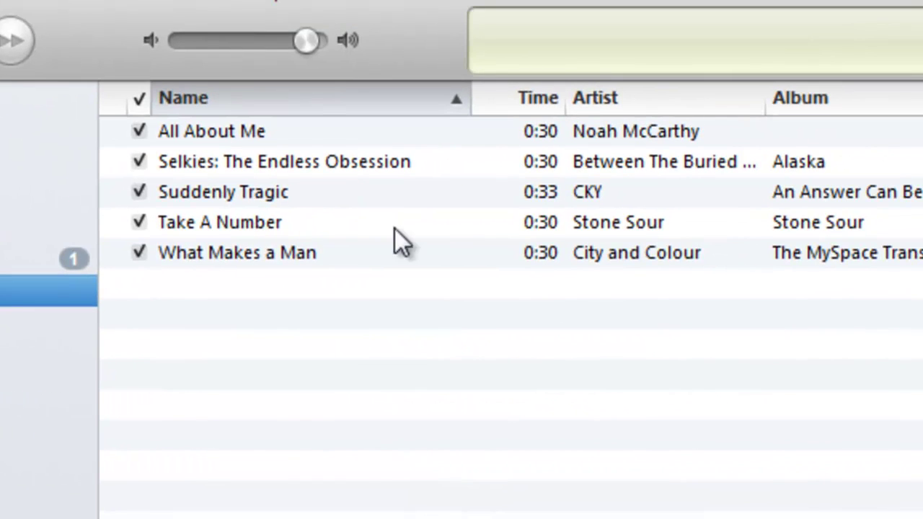
{"action": "left_click", "coordinate": [155, 137]}
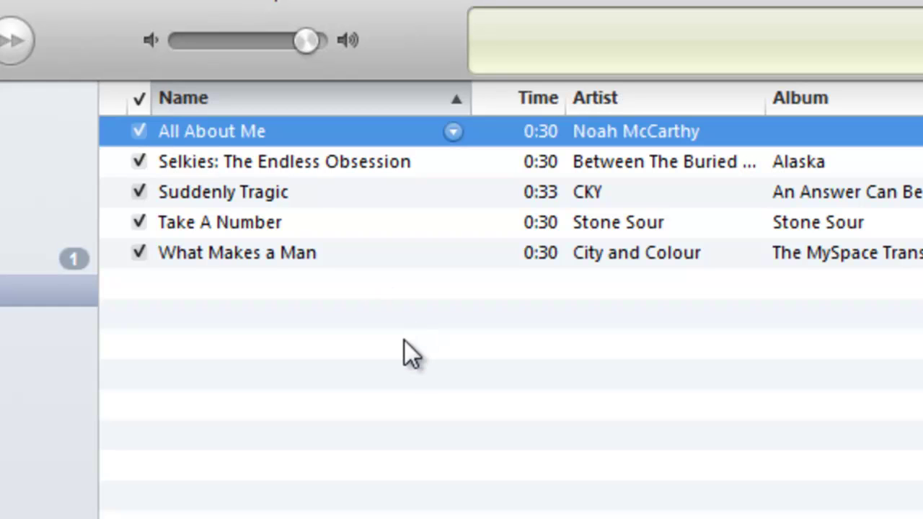